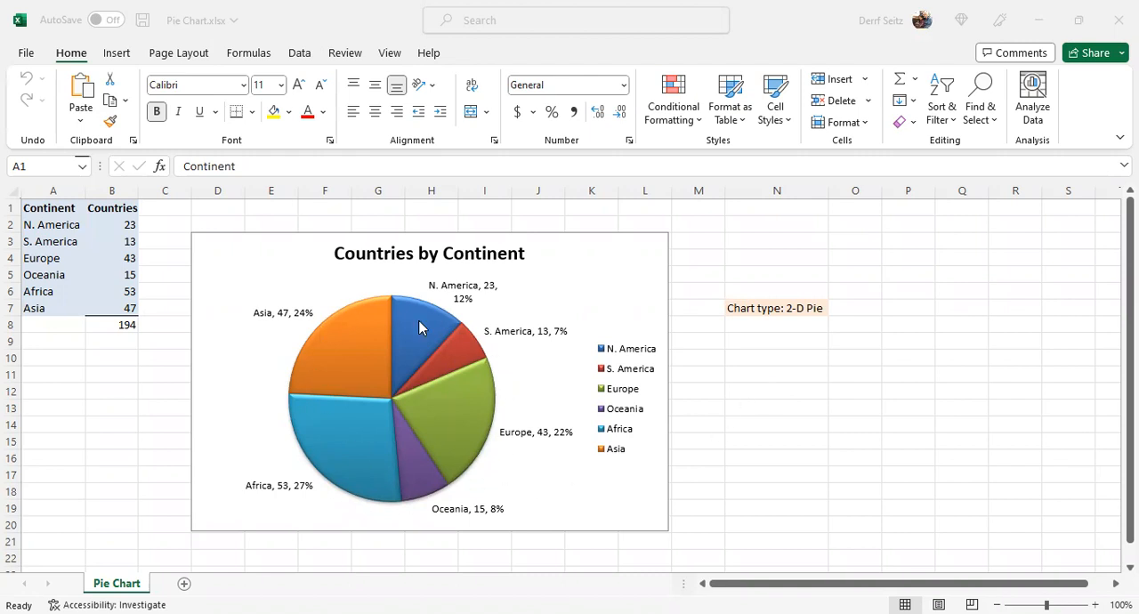
Step: Examine the countries-by-continent pie chart, its source data headers in A1 and B1, and the total formula in B8
{"action": "mouse_move", "coordinate": [424, 332]}
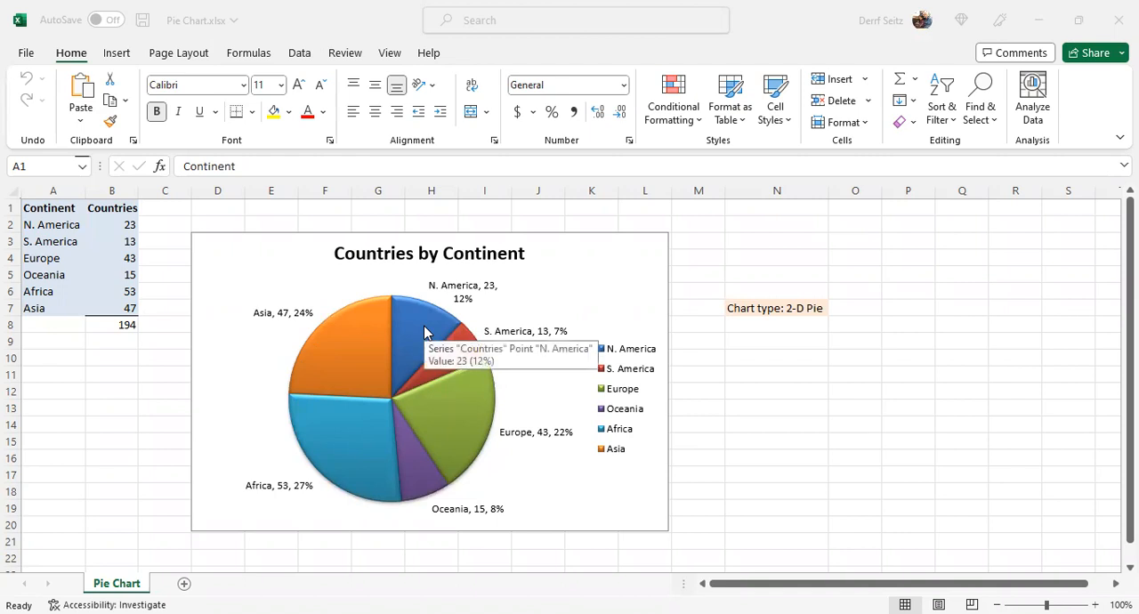
{"action": "mouse_move", "coordinate": [373, 360]}
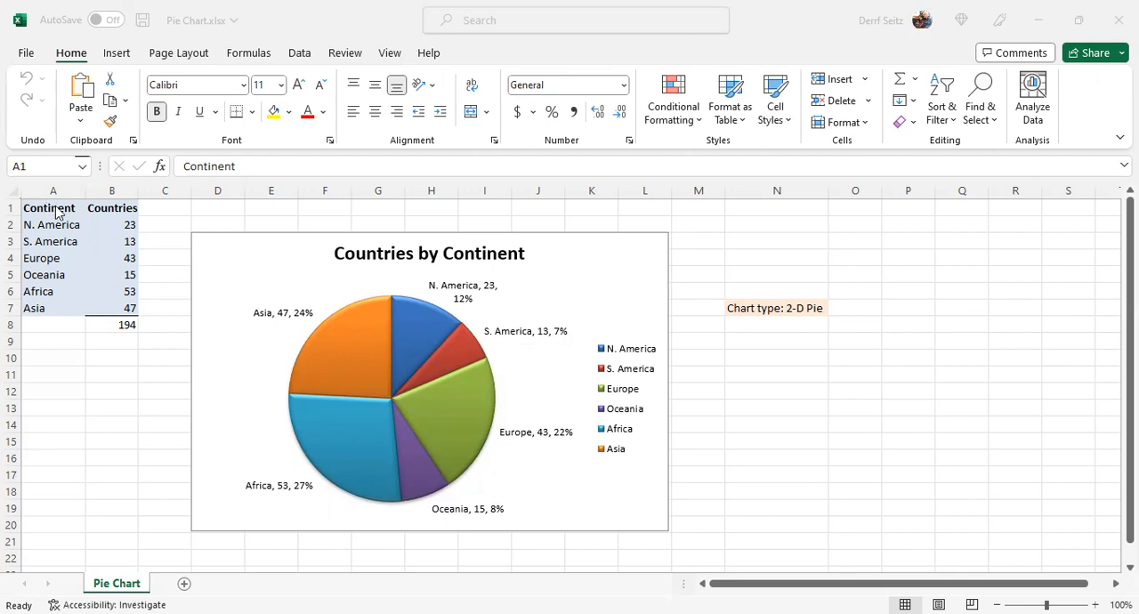
{"action": "left_click", "coordinate": [112, 207]}
{"action": "left_click", "coordinate": [27, 206]}
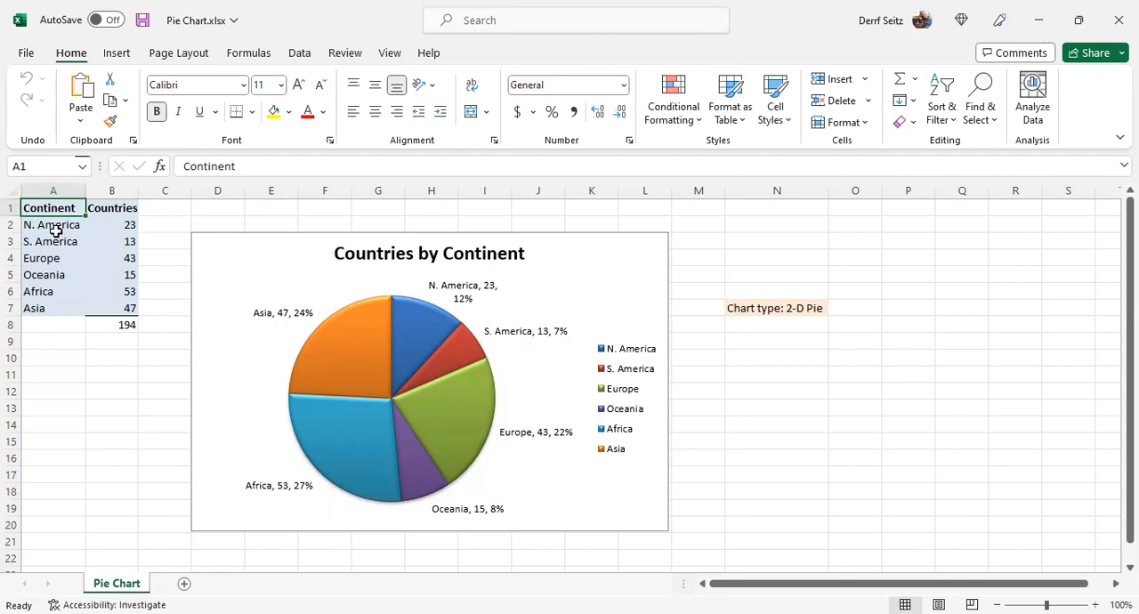
{"action": "left_click", "coordinate": [601, 242]}
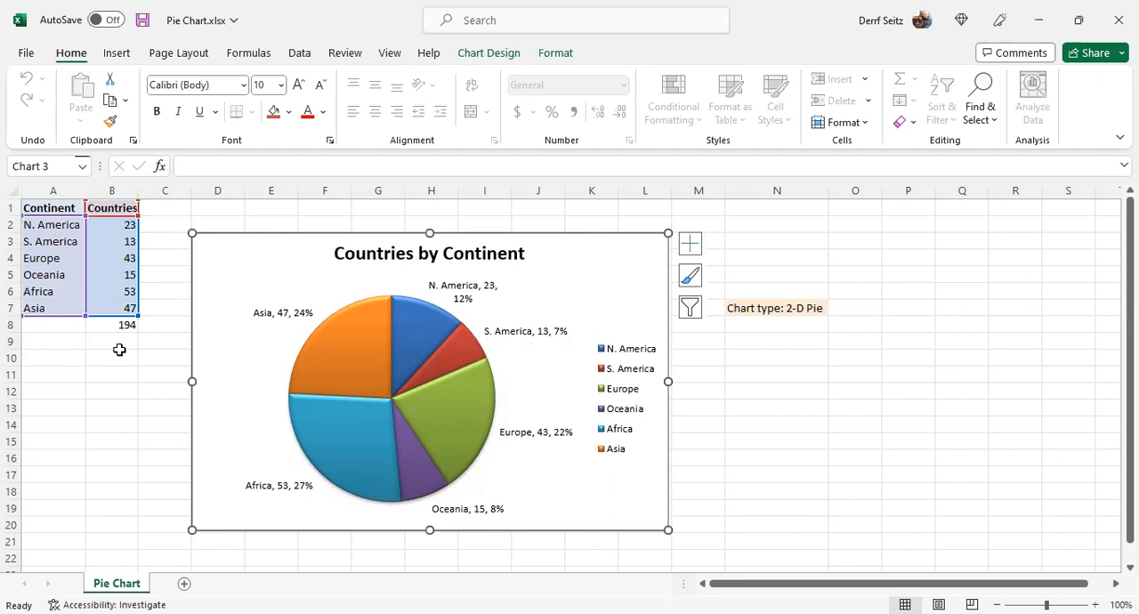
{"action": "left_click", "coordinate": [51, 208]}
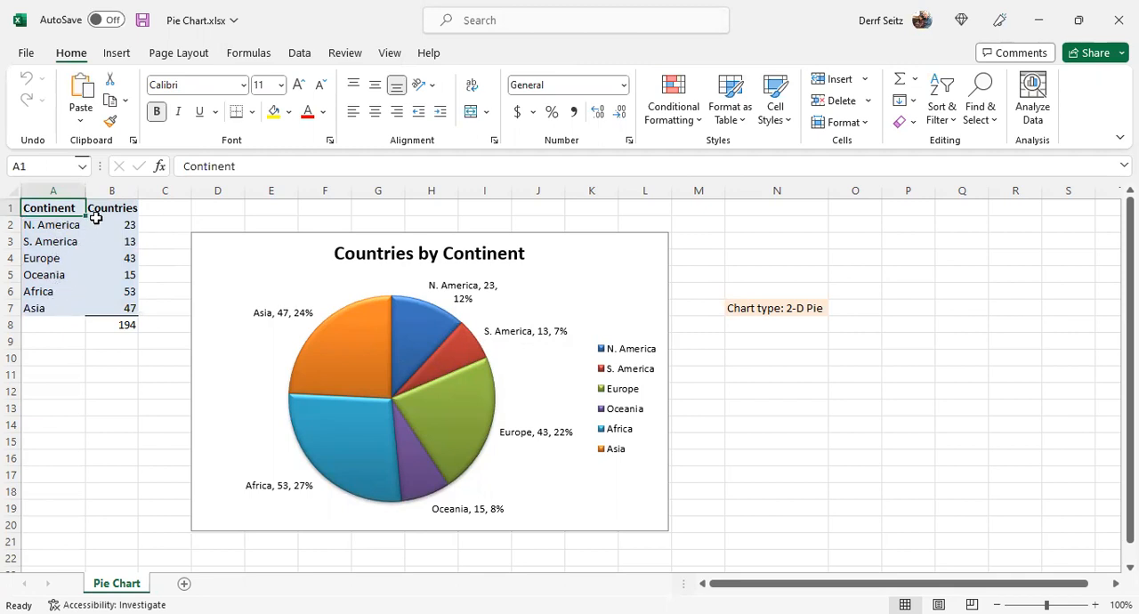
{"action": "left_click", "coordinate": [123, 213]}
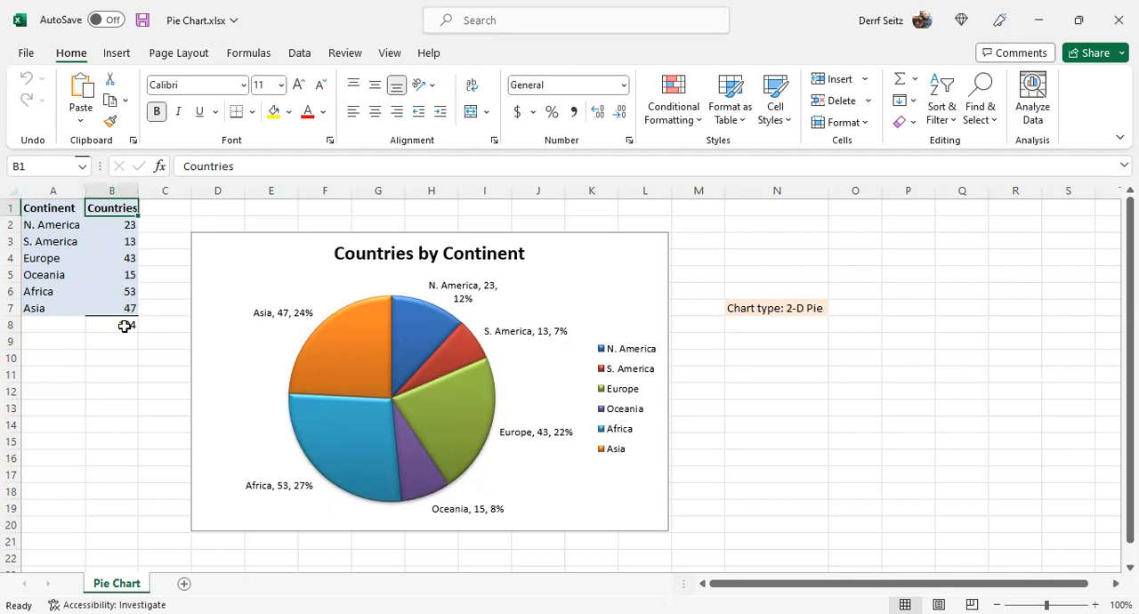
{"action": "left_click", "coordinate": [124, 326]}
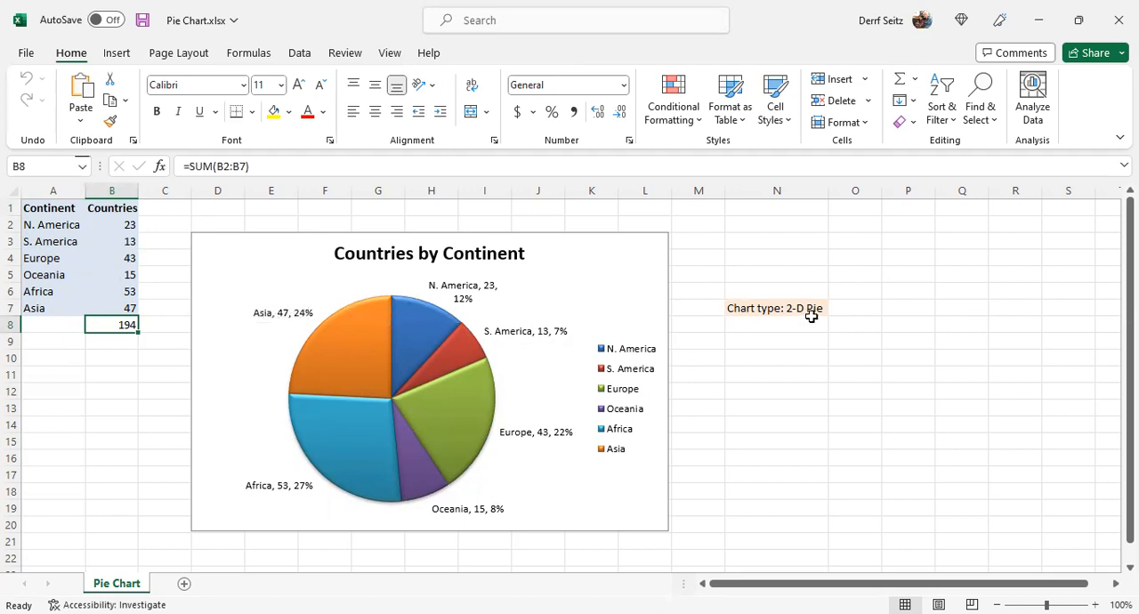
Step: Select the source data A1:B7 and view the available pie and doughnut chart types without inserting a chart
{"action": "left_click", "coordinate": [55, 241]}
{"action": "left_click_drag", "start_coordinate": [53, 207], "coordinate": [109, 308]}
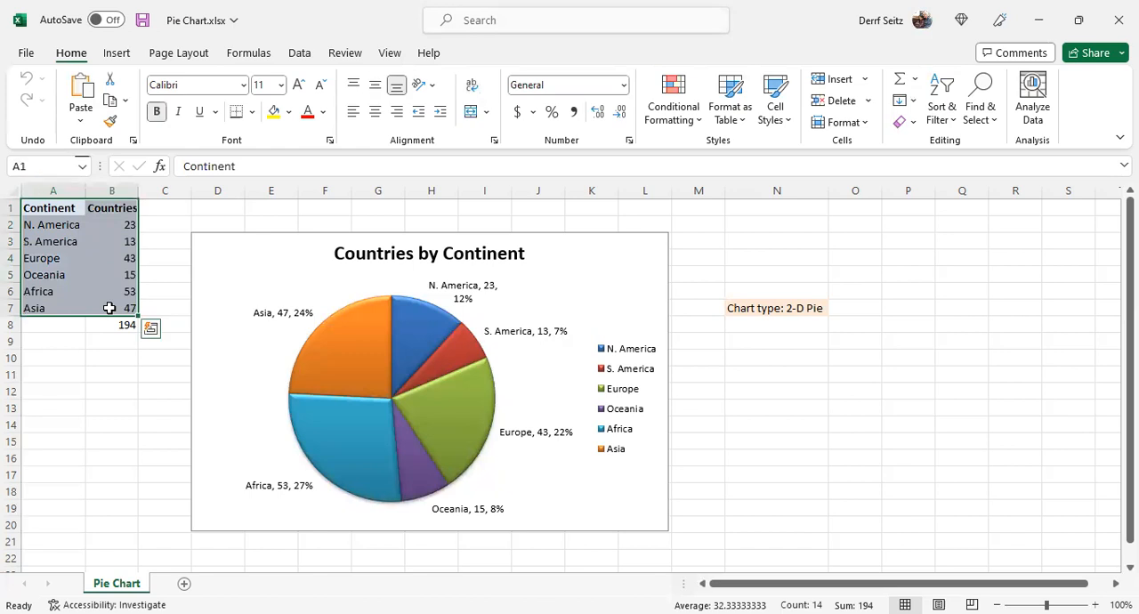
{"action": "left_click", "coordinate": [119, 56]}
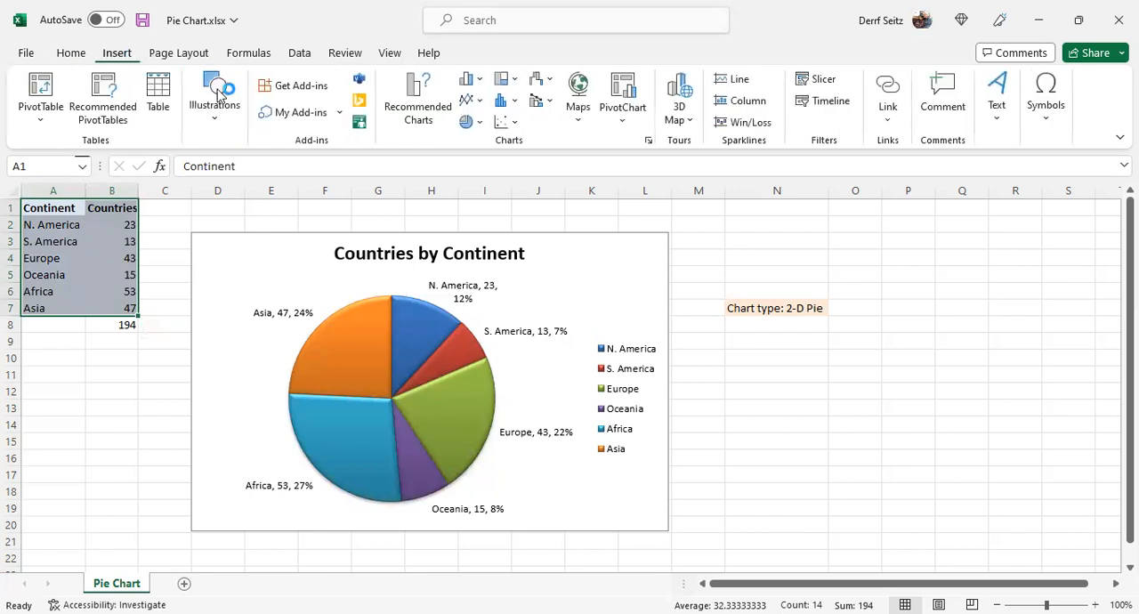
{"action": "left_click", "coordinate": [480, 122]}
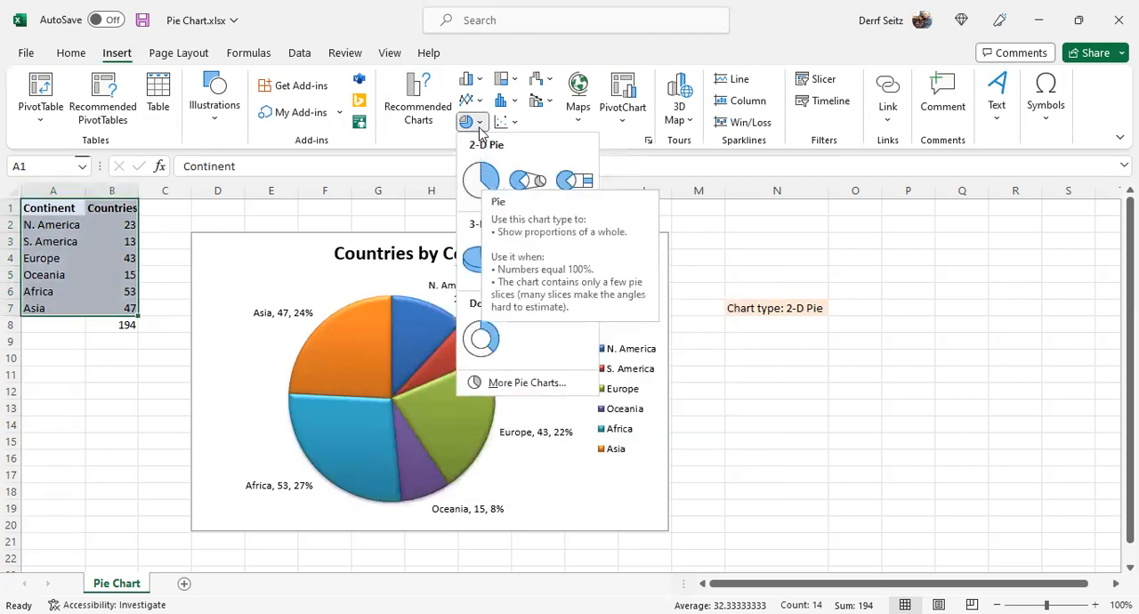
{"action": "left_click", "coordinate": [474, 122]}
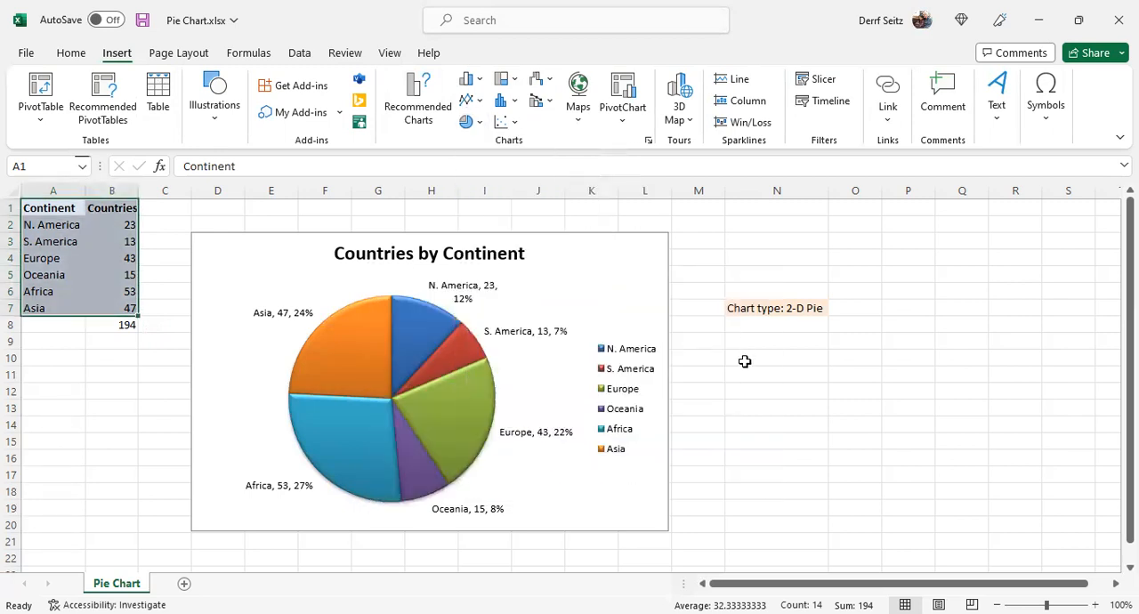
Step: Inspect the pie chart's available elements and identify its title, data labels, legend and data series
{"action": "left_click", "coordinate": [639, 257]}
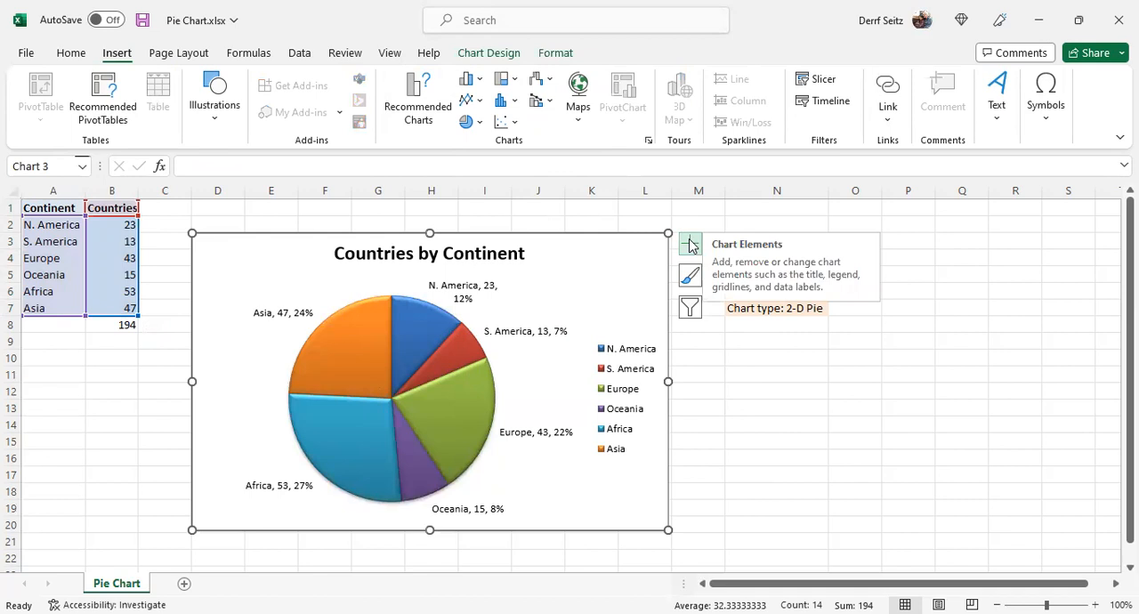
{"action": "left_click", "coordinate": [690, 245]}
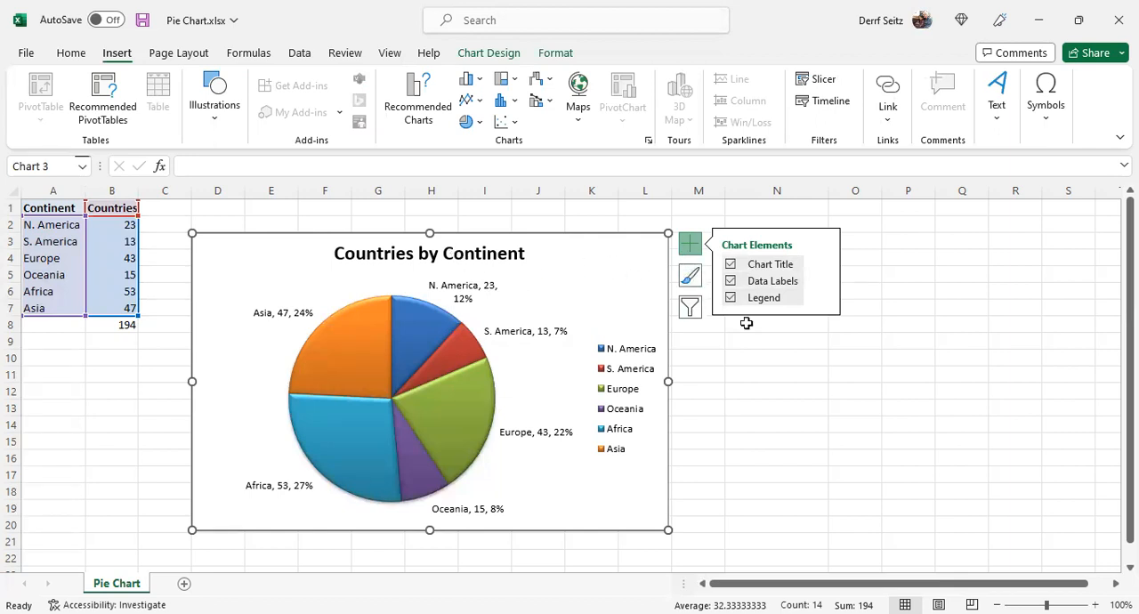
{"action": "left_click", "coordinate": [782, 388]}
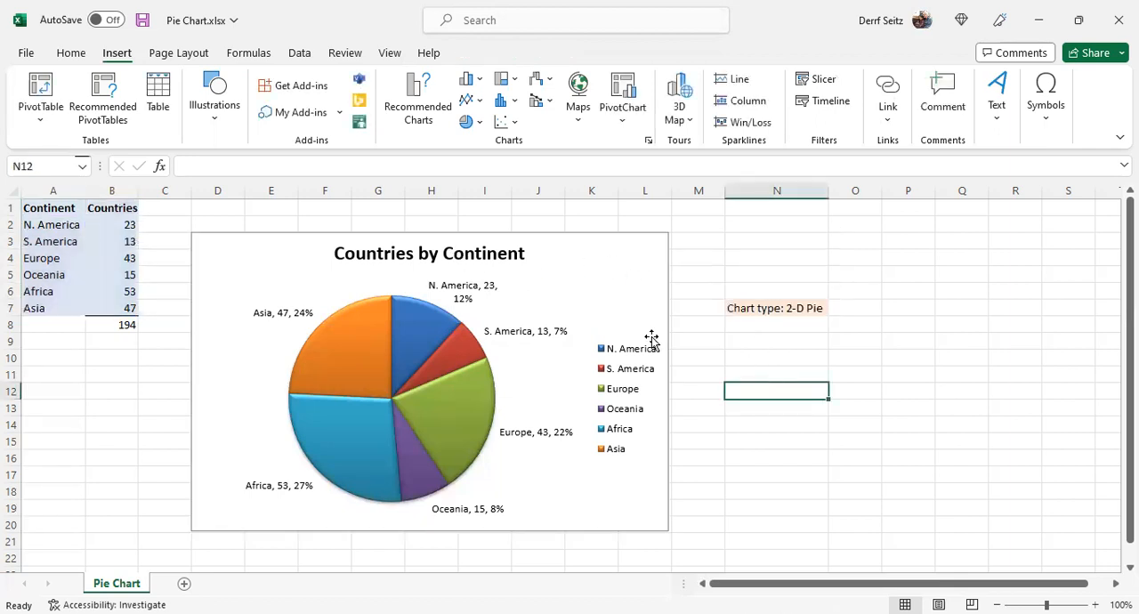
{"action": "left_click", "coordinate": [434, 258]}
{"action": "left_click", "coordinate": [542, 431]}
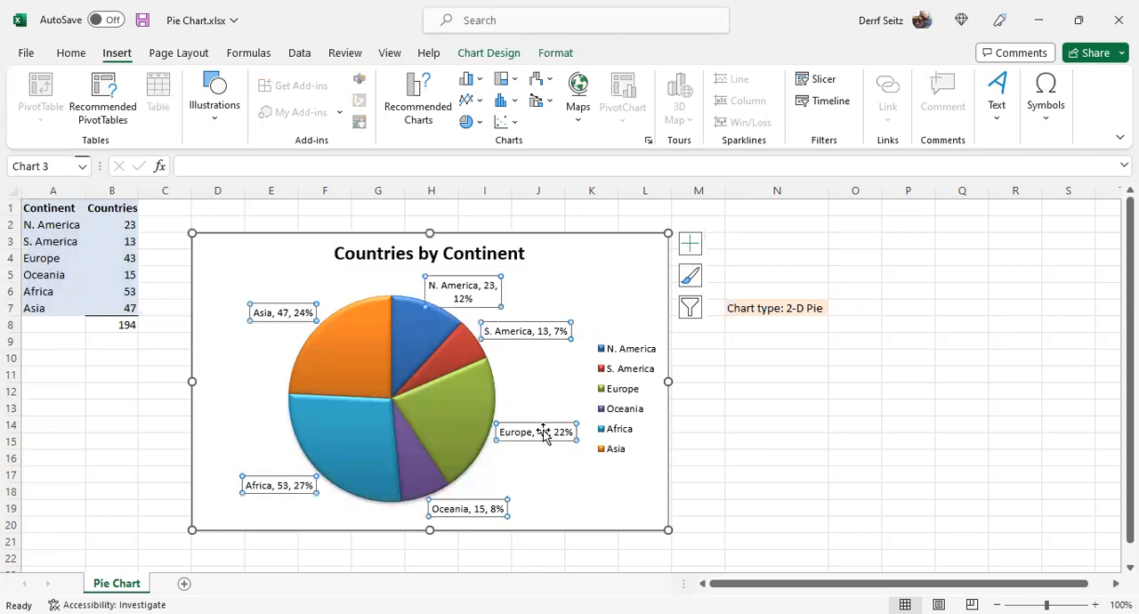
{"action": "left_click", "coordinate": [632, 352]}
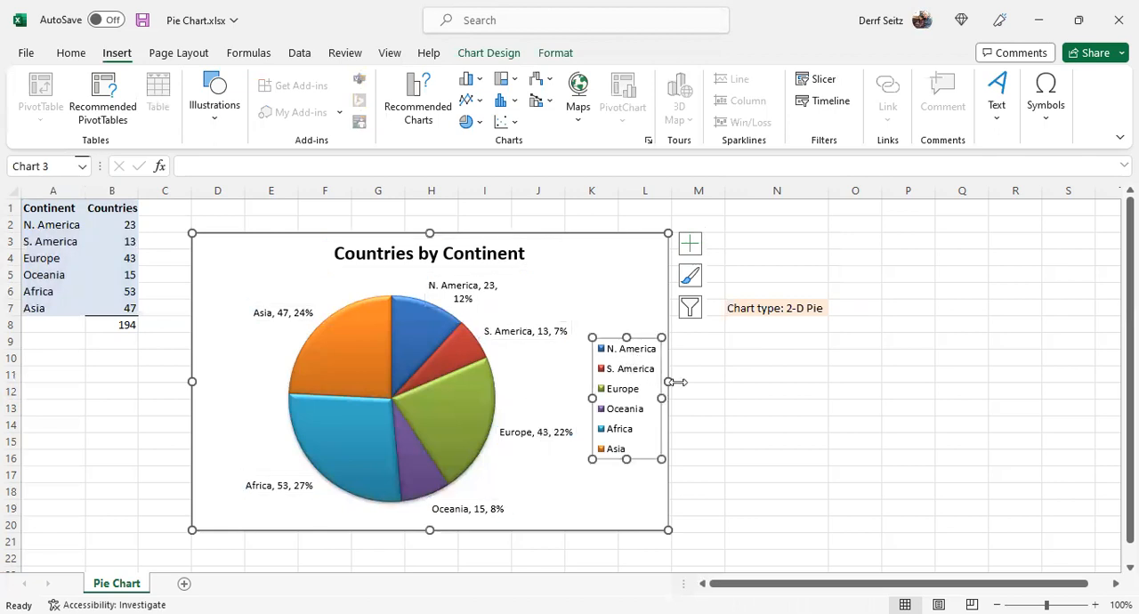
{"action": "left_click", "coordinate": [263, 320]}
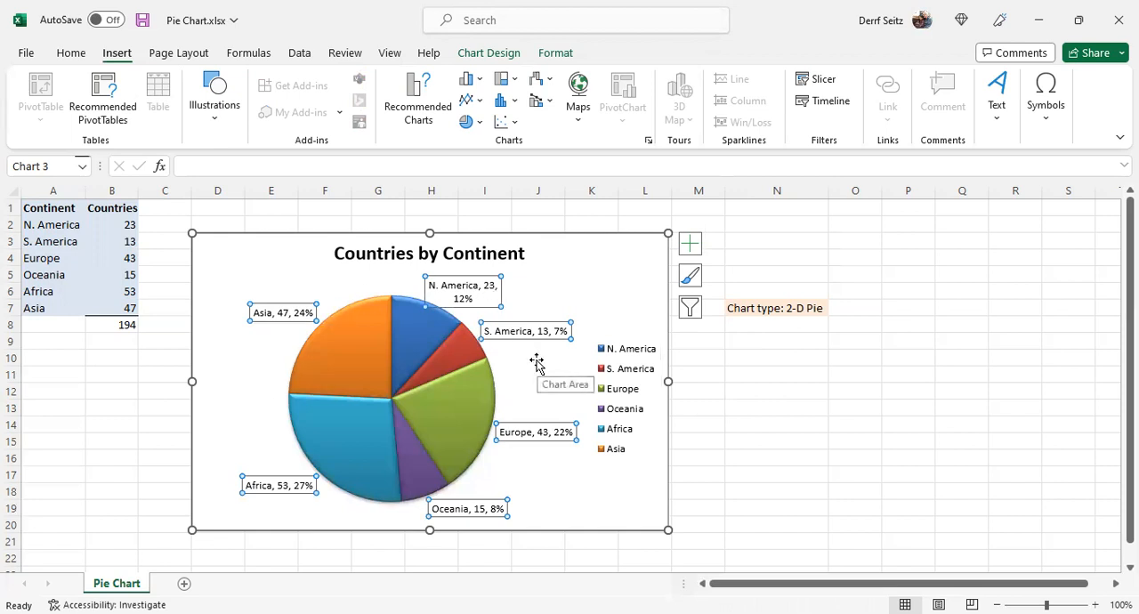
{"action": "left_click", "coordinate": [394, 373]}
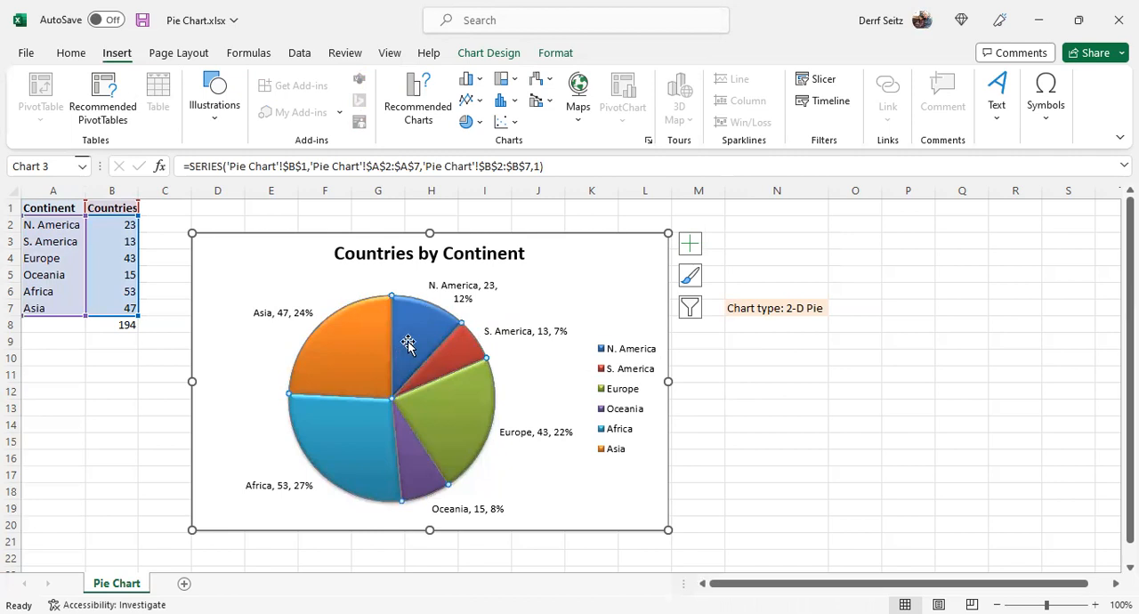
{"action": "left_click", "coordinate": [737, 352]}
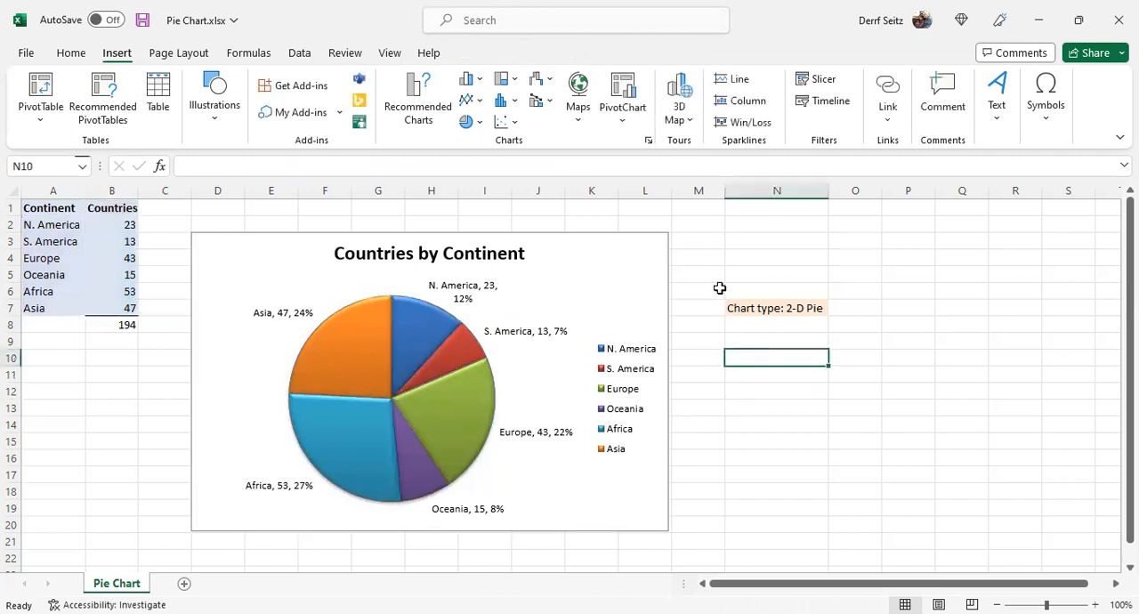
Step: View the chart's data label position options, and try hiding the legend before restoring it
{"action": "left_click", "coordinate": [606, 248]}
{"action": "left_click", "coordinate": [689, 242]}
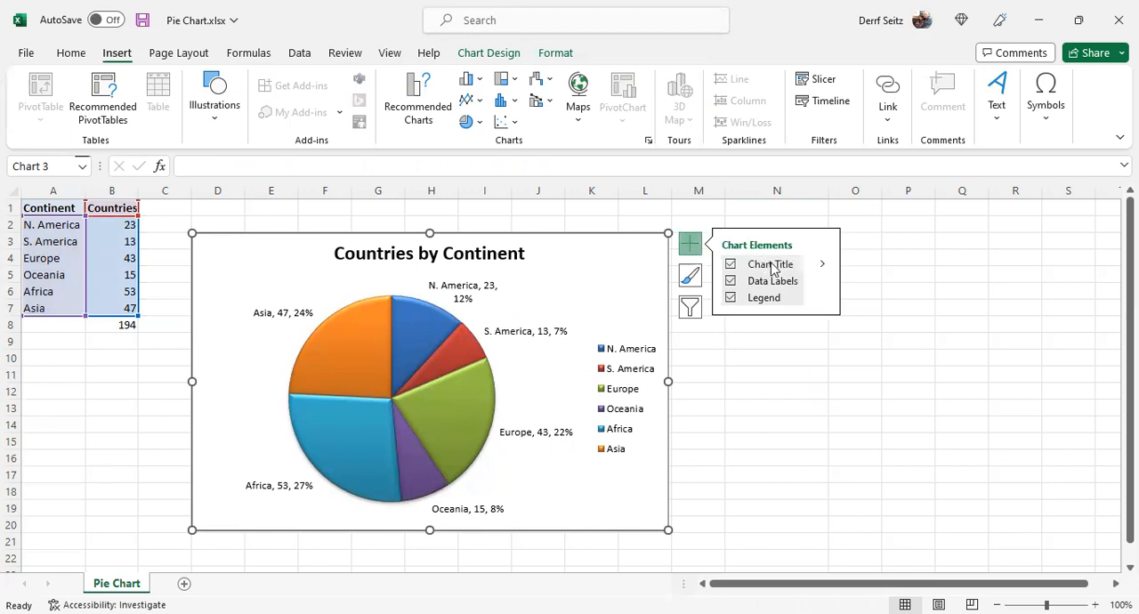
{"action": "left_click", "coordinate": [824, 281]}
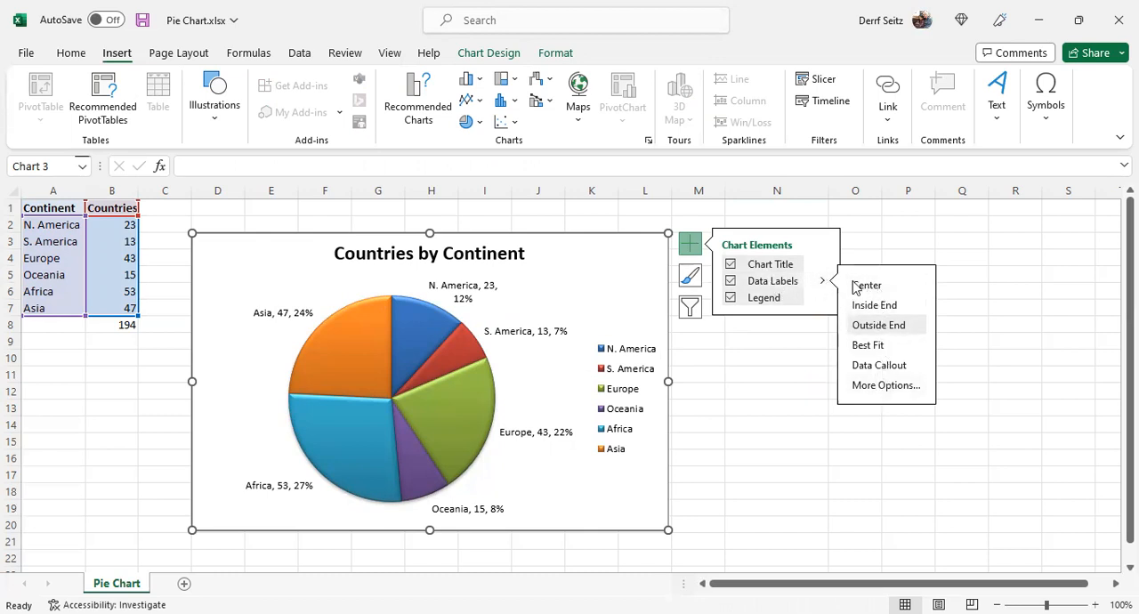
{"action": "left_click", "coordinate": [794, 301]}
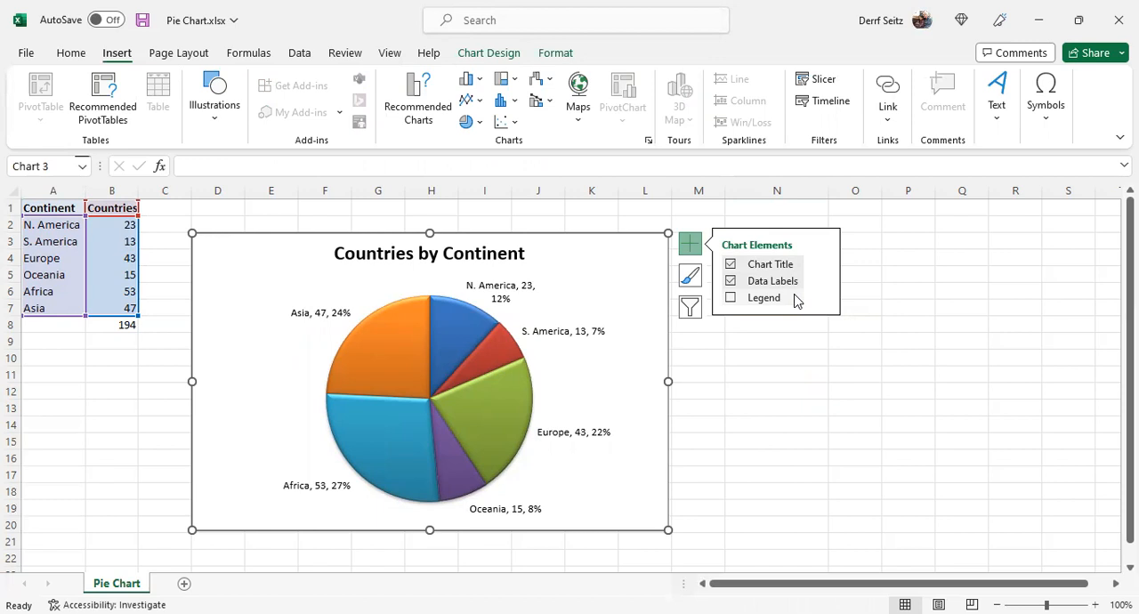
{"action": "left_click", "coordinate": [795, 301]}
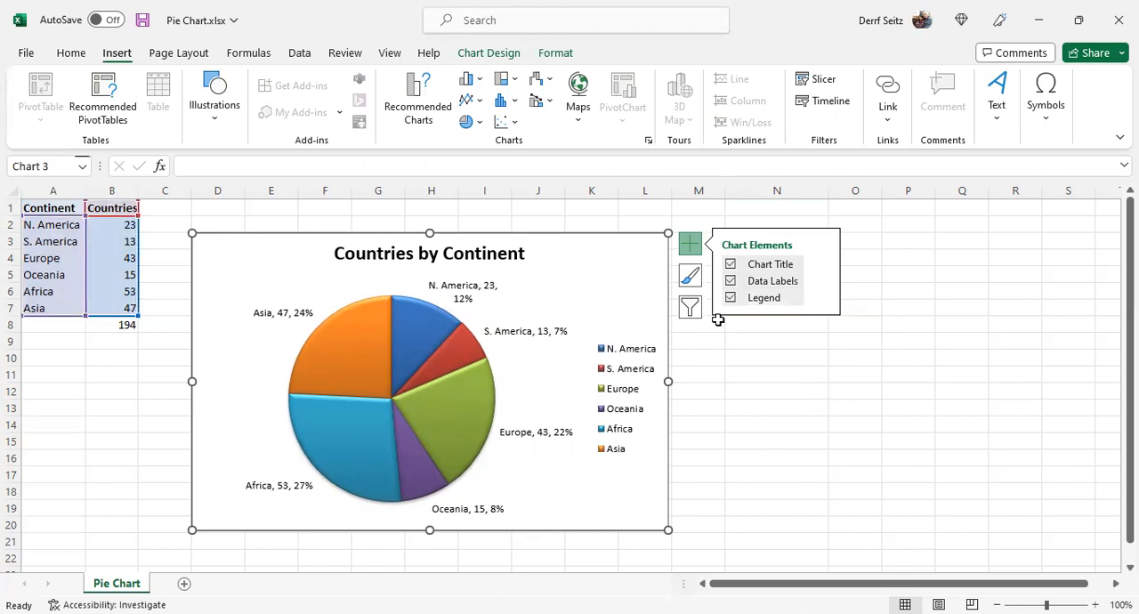
Step: Try a value of 54 for Asia's country count in B7, and undo the change
{"action": "left_click", "coordinate": [124, 262]}
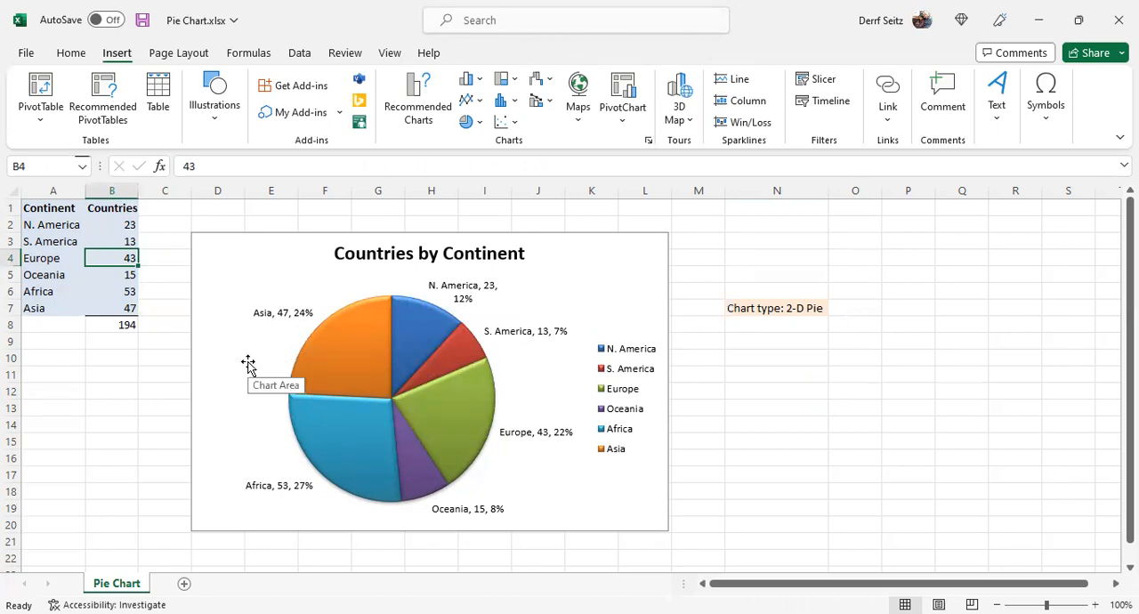
{"action": "left_click", "coordinate": [120, 311]}
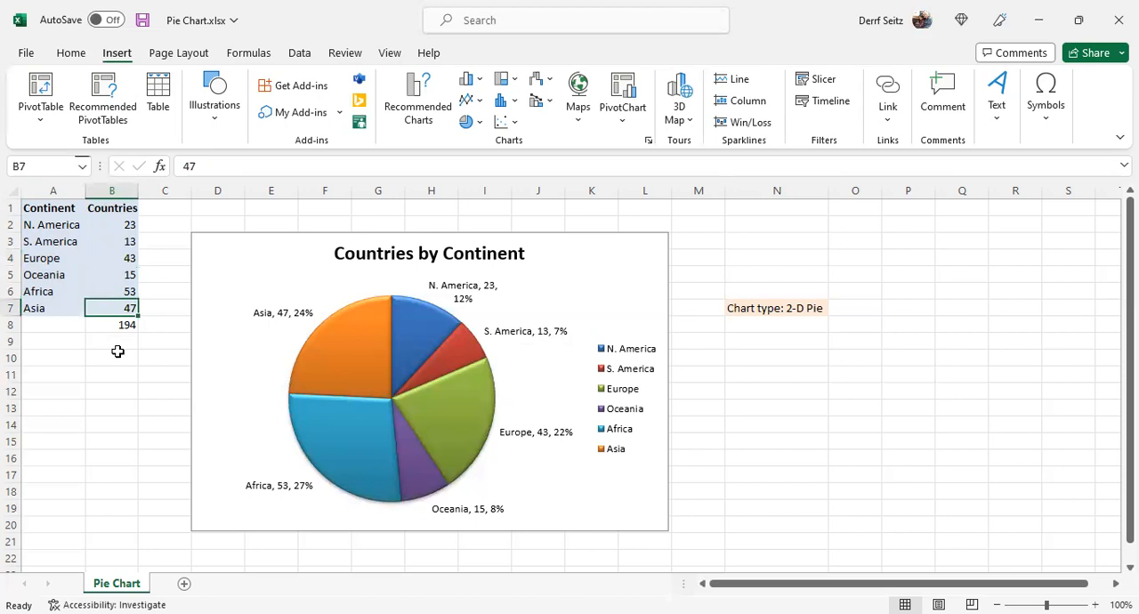
{"action": "type", "text": "54"}
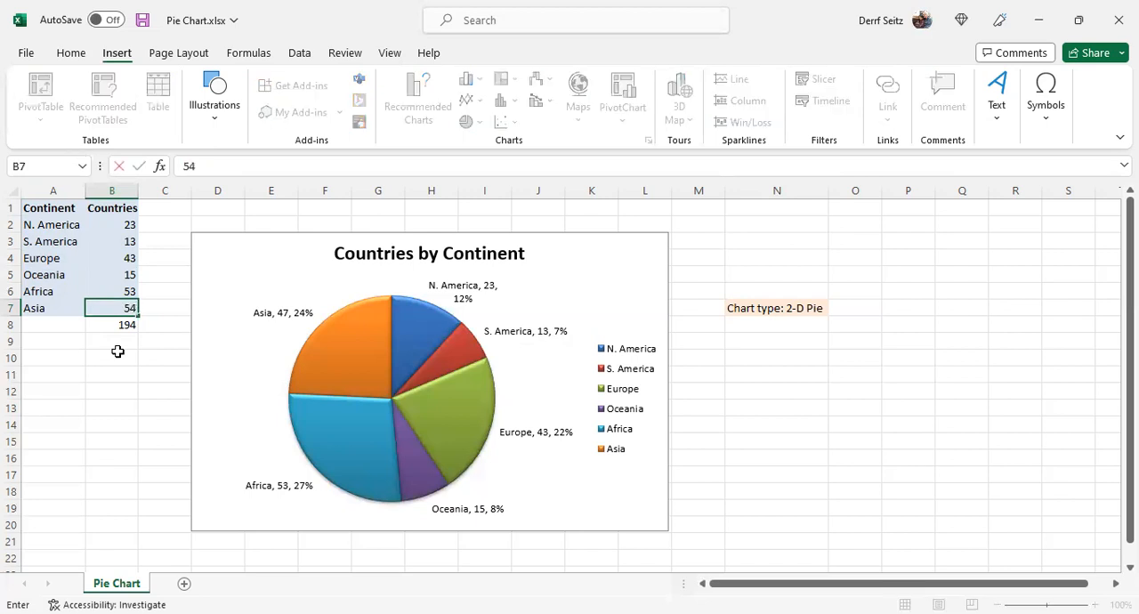
{"action": "key", "text": "Return"}
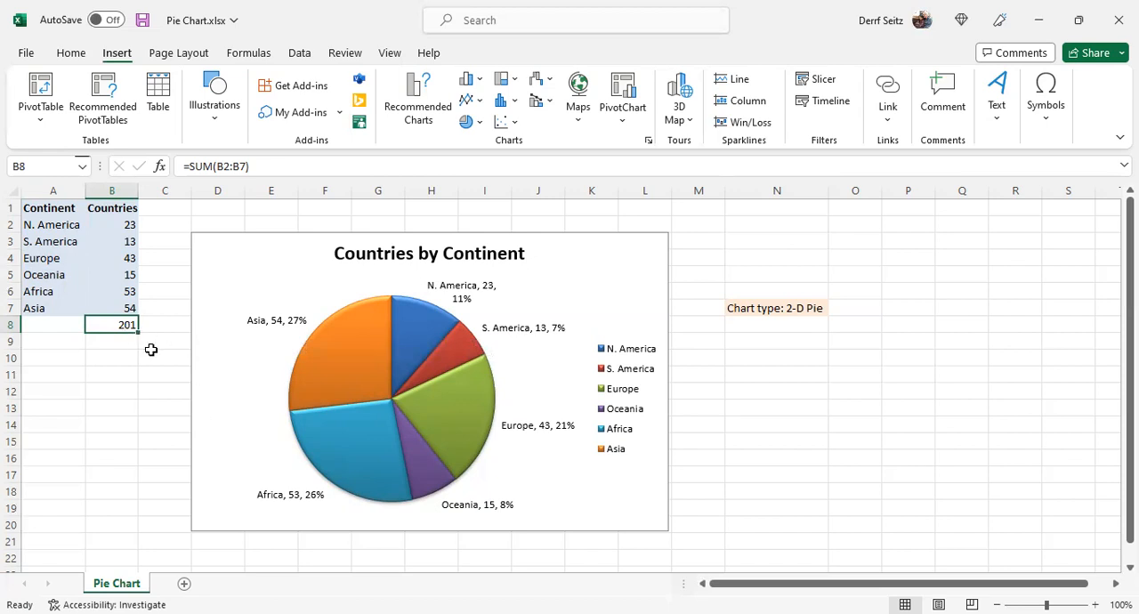
{"action": "key", "text": "ctrl+z"}
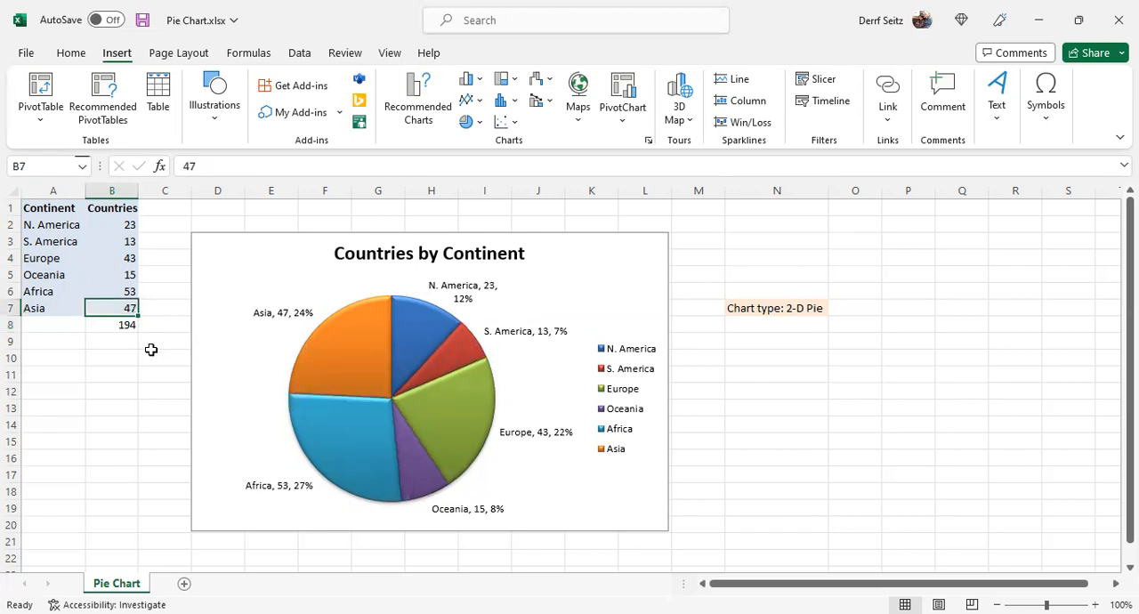